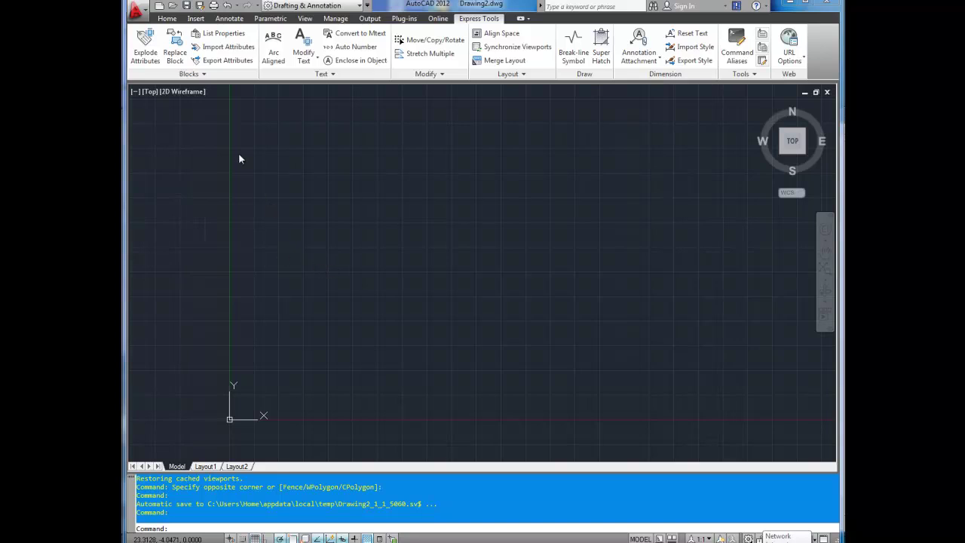
# Choose New > Drawing from the application menu to bring up the Select template dialog.
pyautogui.click(136, 10)
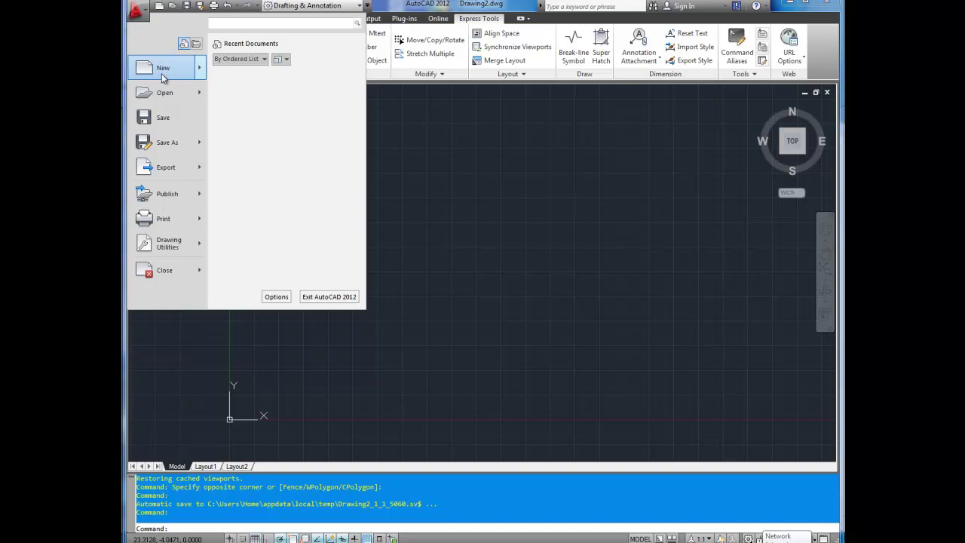
pyautogui.moveTo(161, 73)
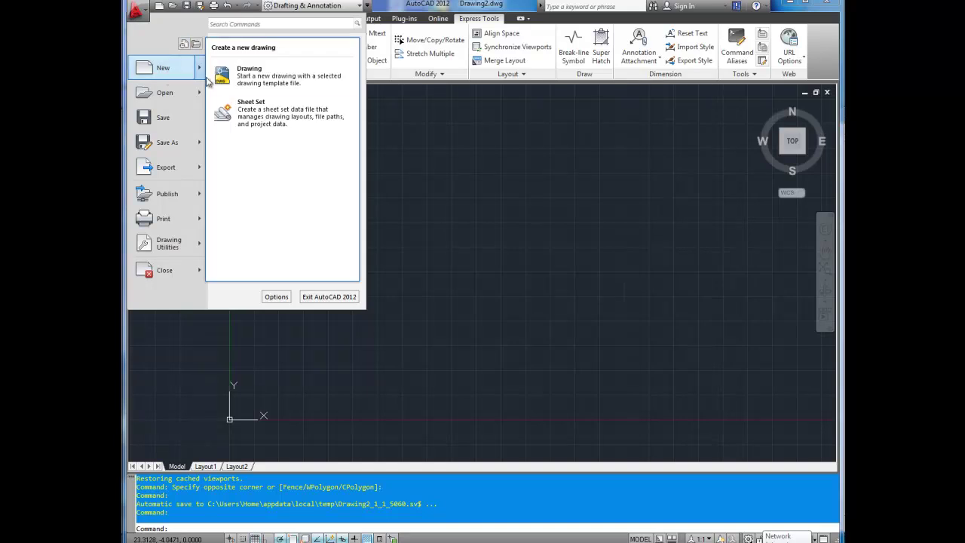
pyautogui.click(256, 79)
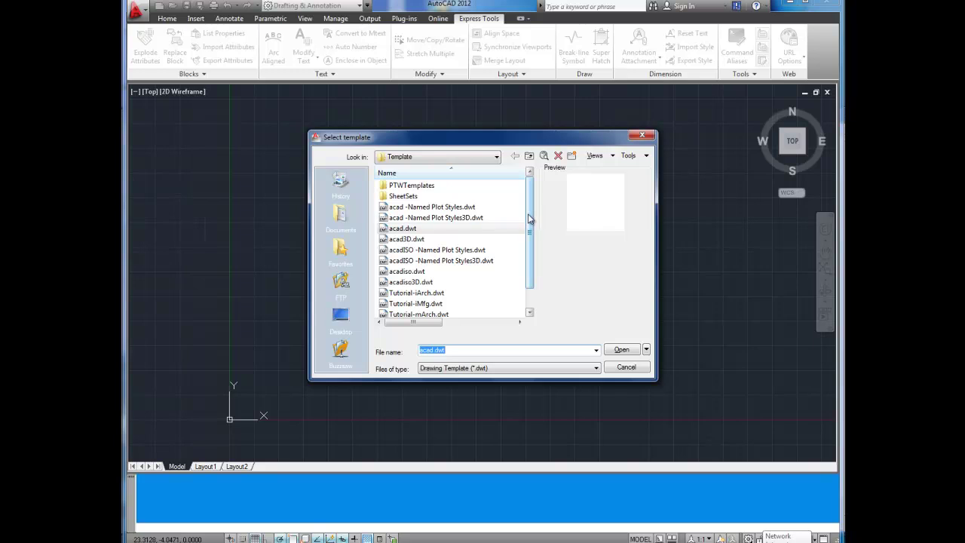
# Pick the acad.dwt template and open it as the new blank Drawing3.
pyautogui.moveTo(528, 221); pyautogui.dragTo(530, 216)
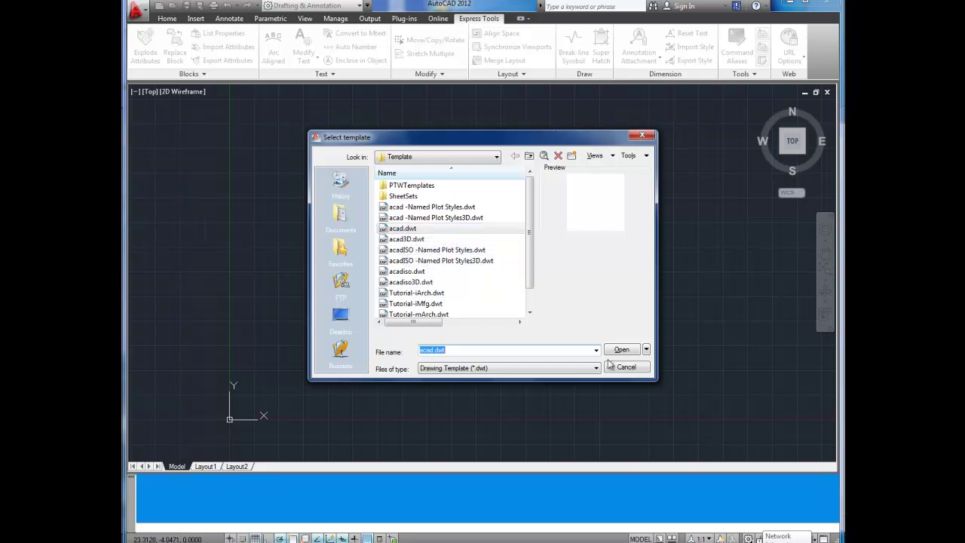
pyautogui.click(409, 231)
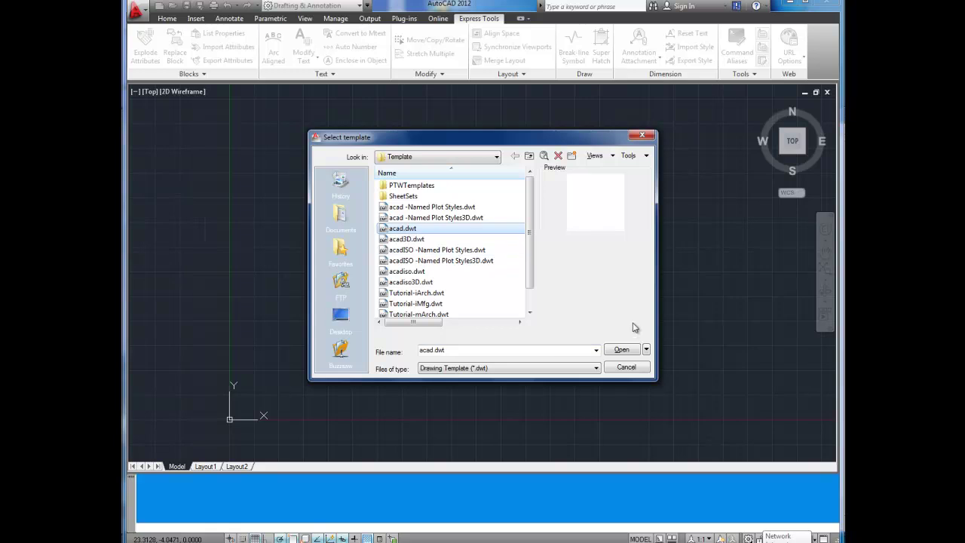
pyautogui.doubleClick(432, 351)
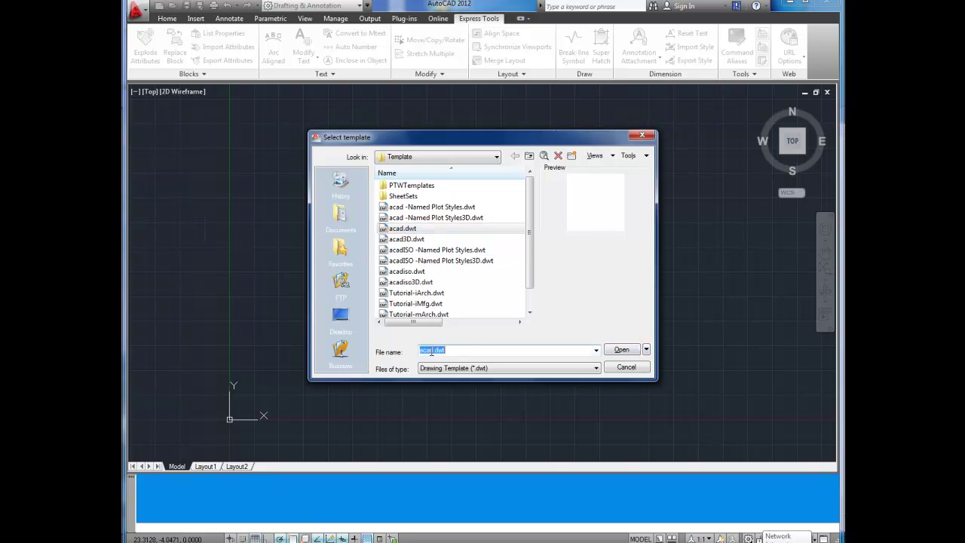
pyautogui.click(616, 349)
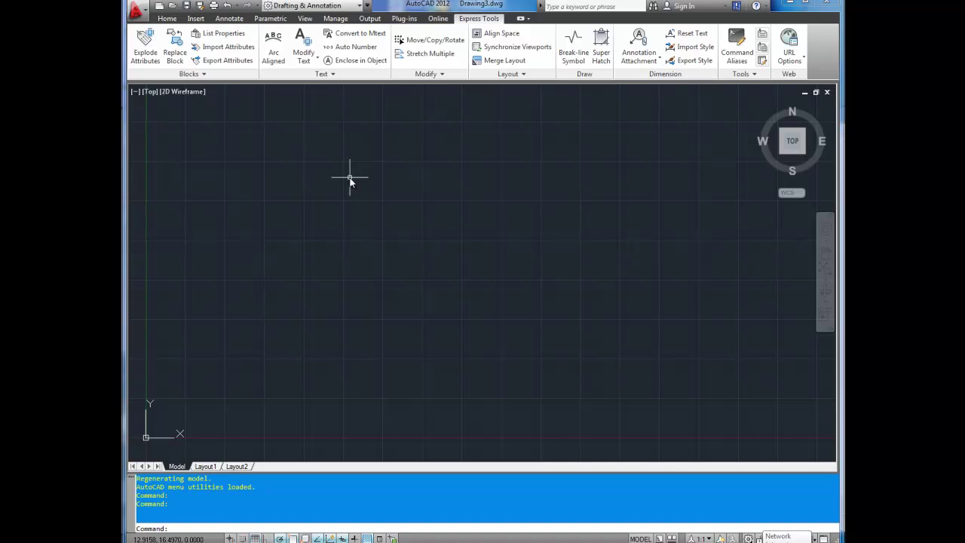
# Draw a PL polyline in arc mode, chaining five arcs from left to right into a wave.
pyautogui.write('pl')
pyautogui.press('Return')
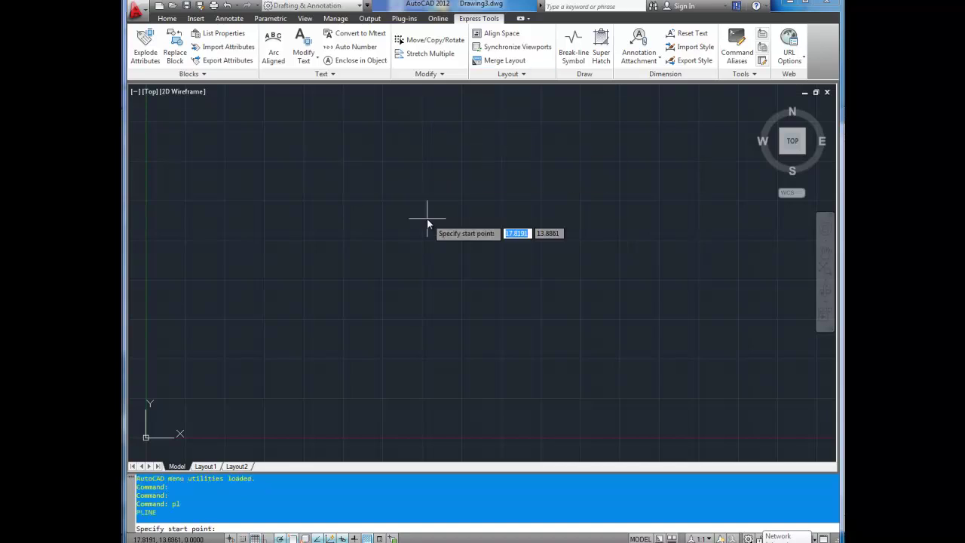
pyautogui.click(248, 259)
pyautogui.write('a')
pyautogui.press('Return')
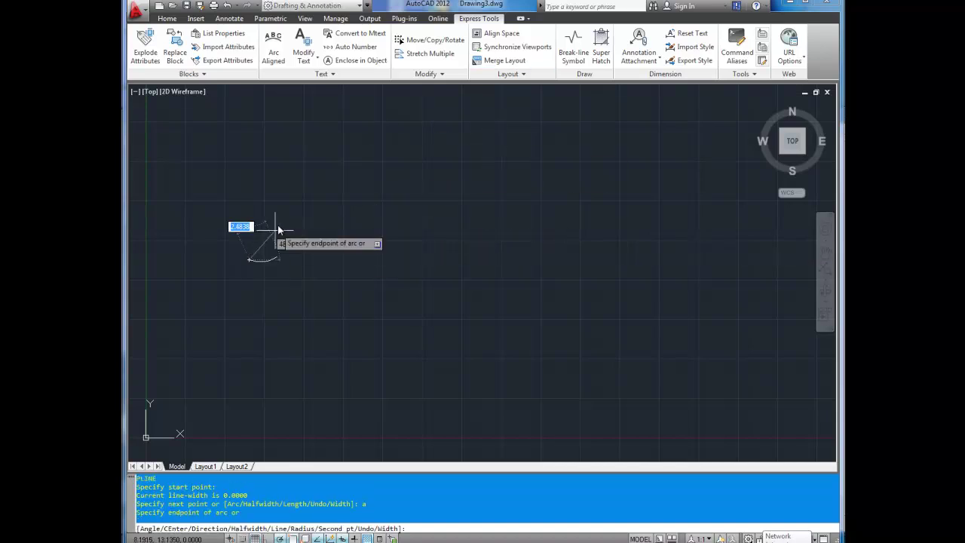
pyautogui.click(332, 187)
pyautogui.click(476, 225)
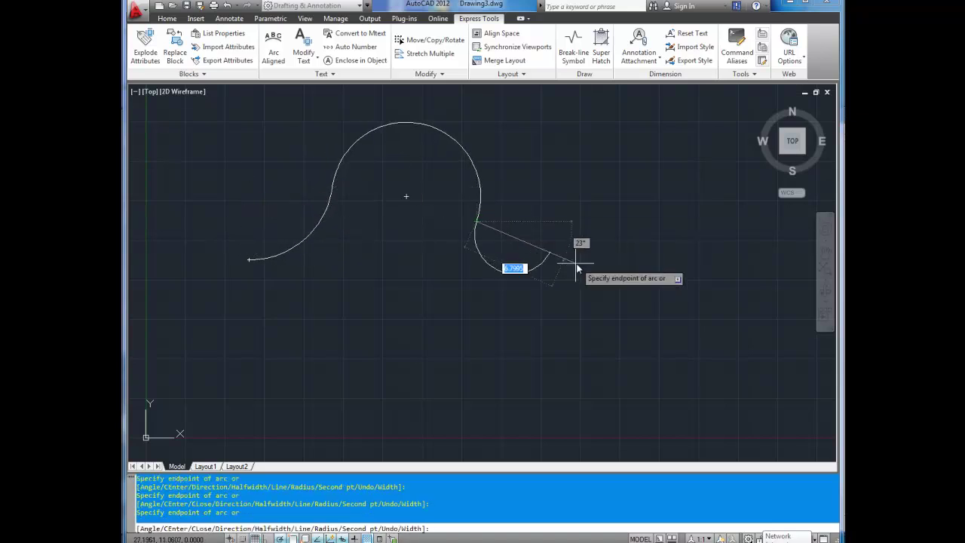
pyautogui.click(577, 262)
pyautogui.click(658, 296)
pyautogui.click(698, 332)
pyautogui.press('Return')
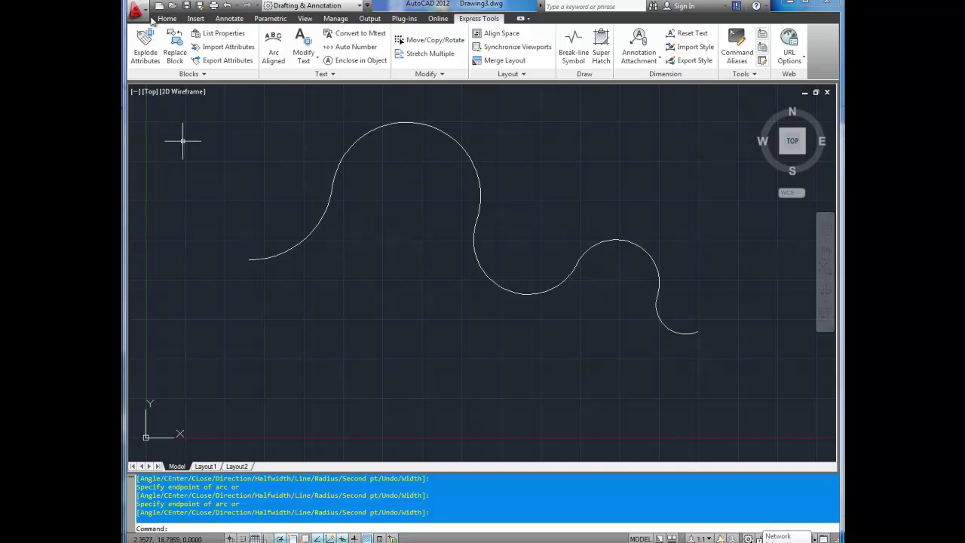
# Open the save dialog and move into the AutoCAD Tutorials folder.
pyautogui.click(187, 8)
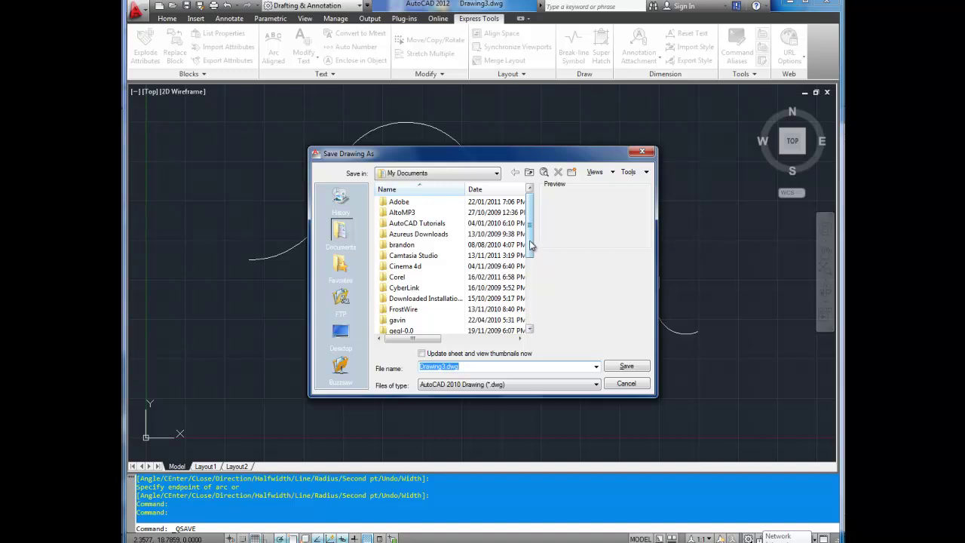
pyautogui.moveTo(532, 243); pyautogui.dragTo(532, 243)
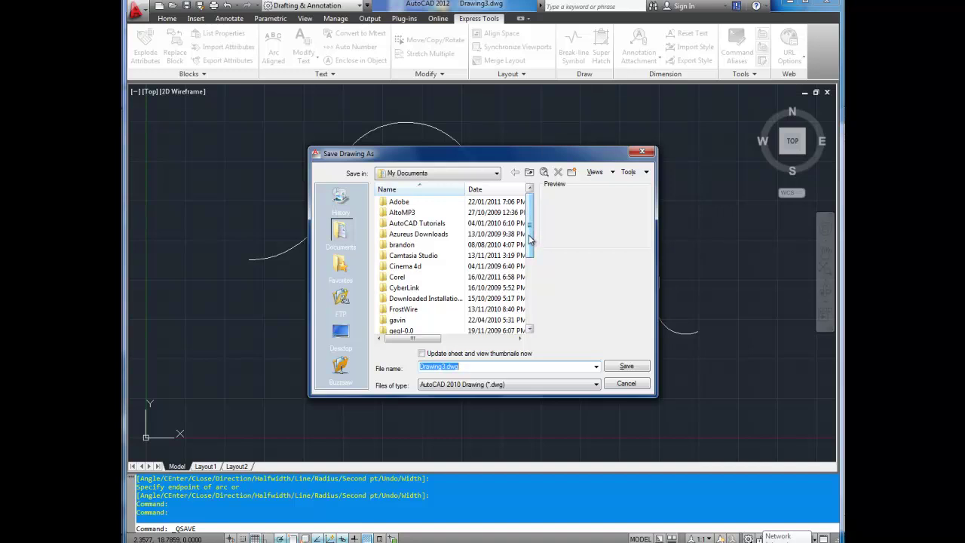
pyautogui.doubleClick(413, 224)
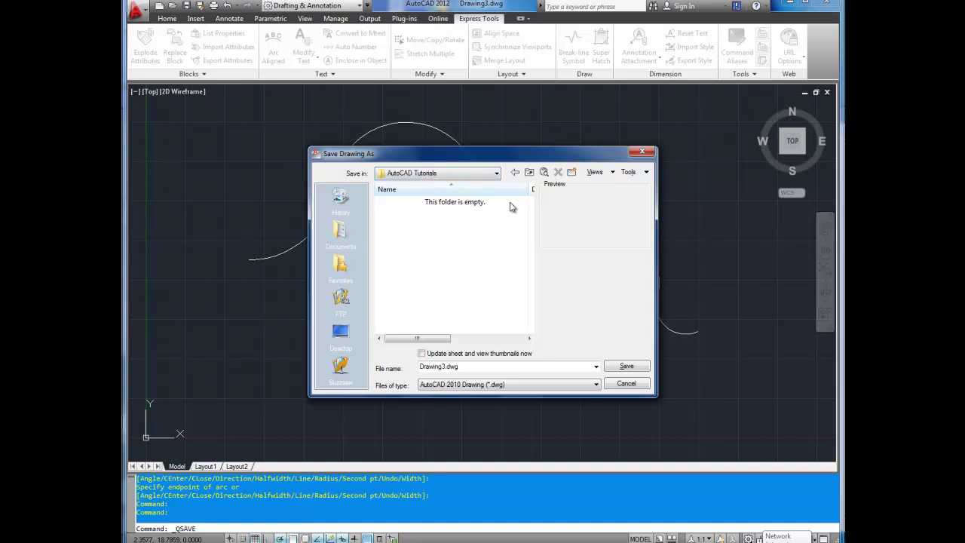
# Create a new folder named 'Basics Series' and open it as the save location.
pyautogui.click(571, 172)
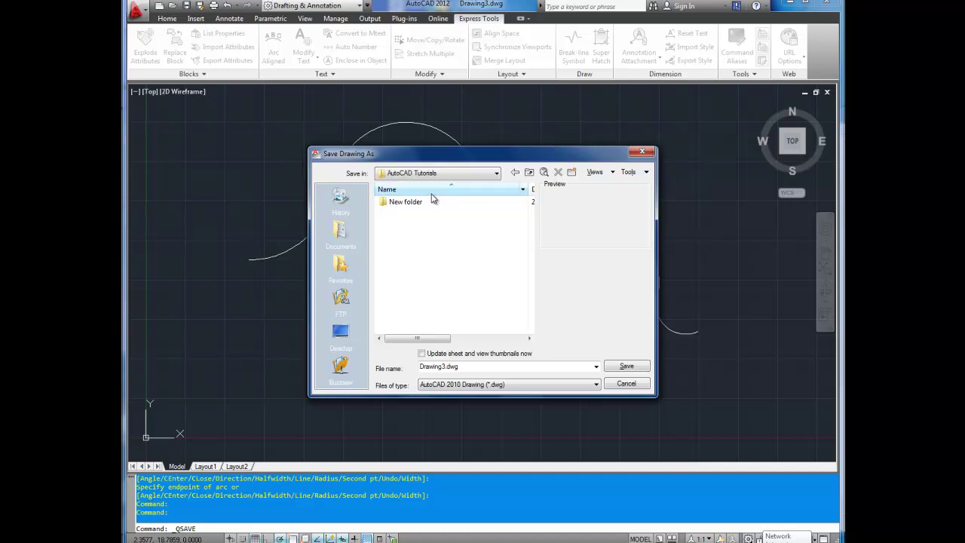
pyautogui.click(422, 202)
pyautogui.click(421, 201)
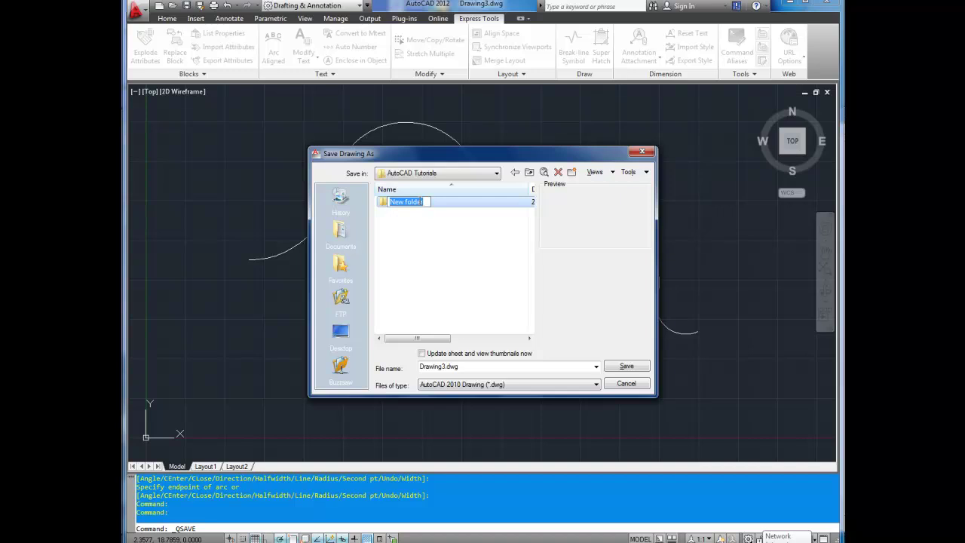
pyautogui.write('Basics Series')
pyautogui.press('Return')
pyautogui.doubleClick(420, 204)
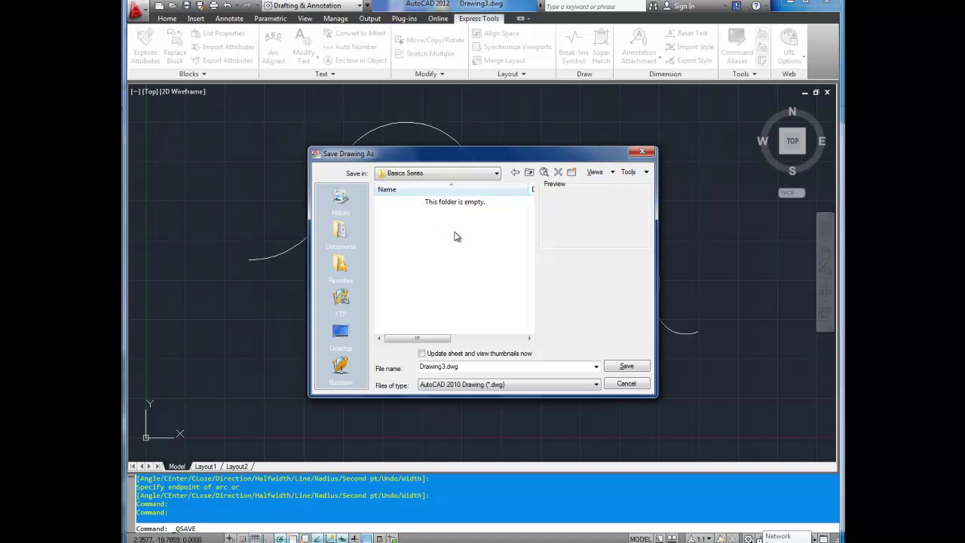
pyautogui.moveTo(482, 366); pyautogui.dragTo(419, 367)
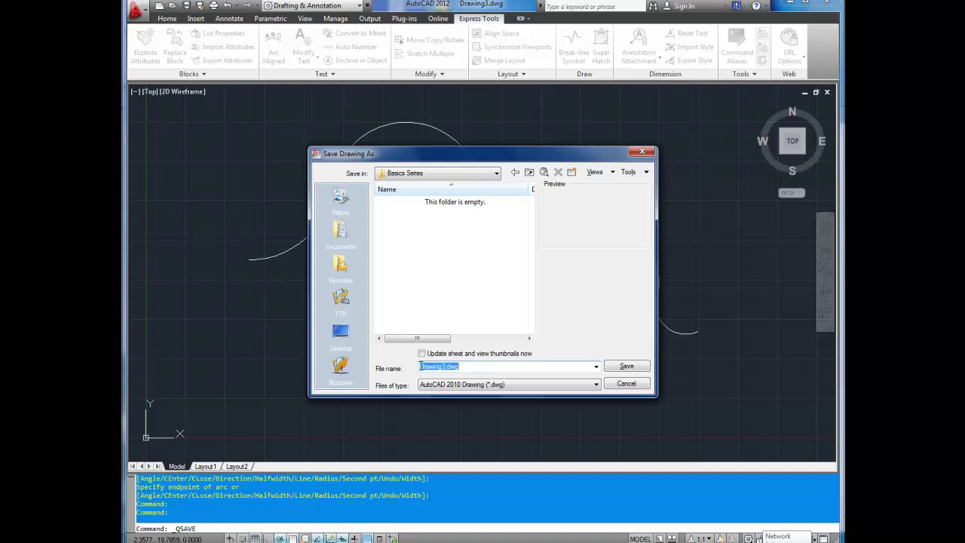
# Save the drawing as 'Part 2 tutorial' in AutoCAD 2010 Drawing (*.dwg) format.
pyautogui.write('Tart ')
pyautogui.write('2')
pyautogui.write(' tutori')
pyautogui.write('al')
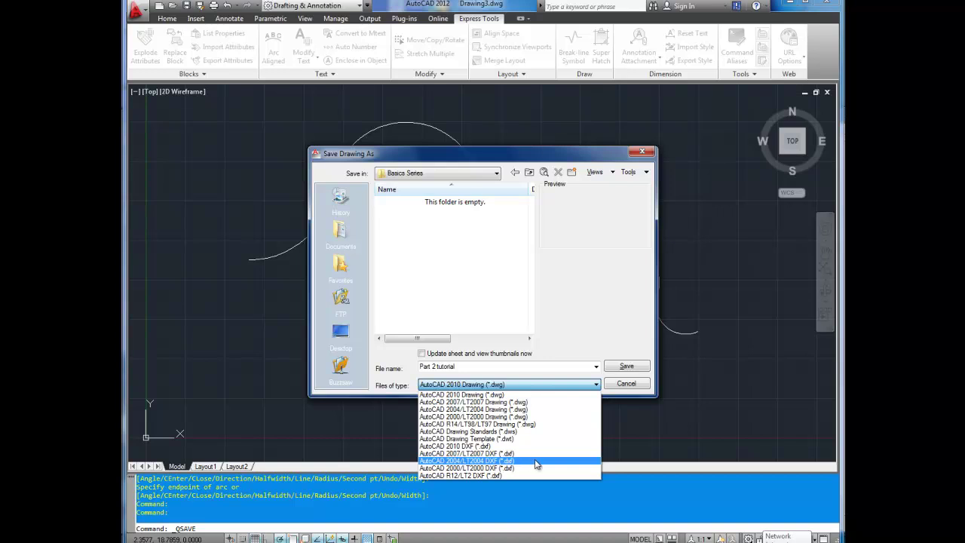
pyautogui.click(468, 394)
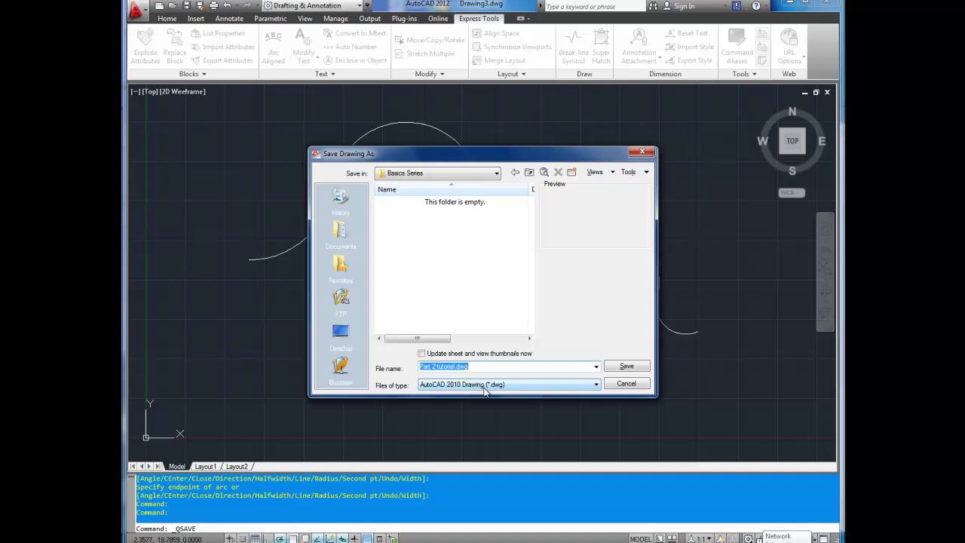
pyautogui.click(485, 386)
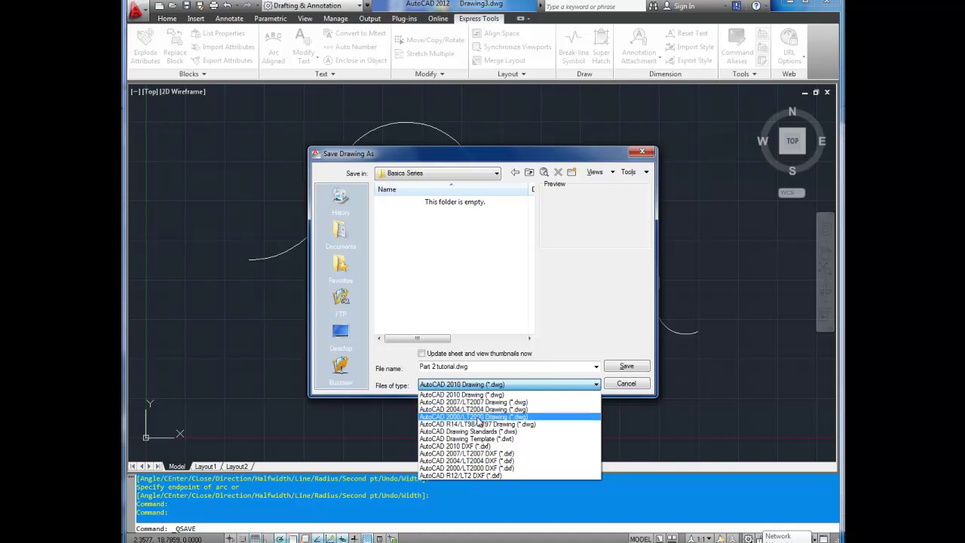
pyautogui.click(437, 394)
pyautogui.moveTo(419, 367); pyautogui.dragTo(483, 367)
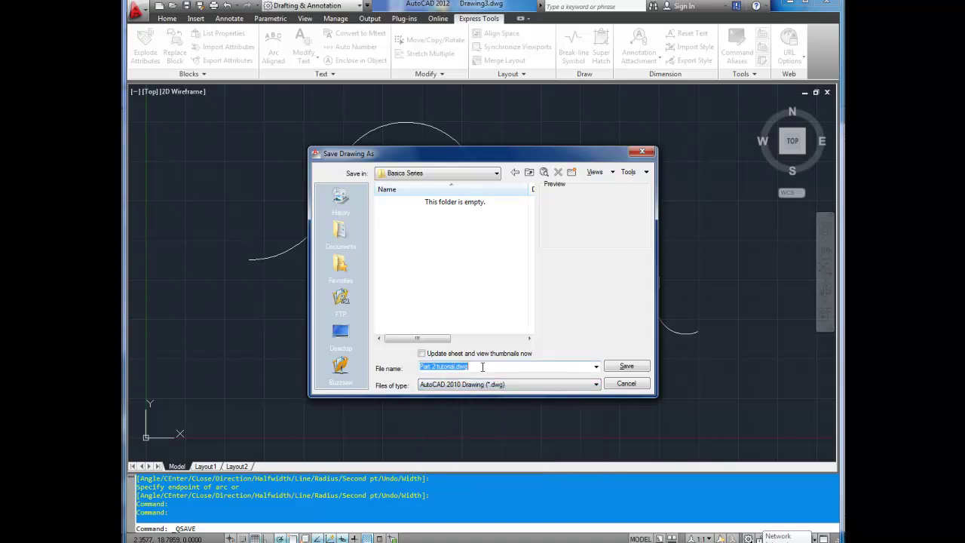
pyautogui.click(483, 367)
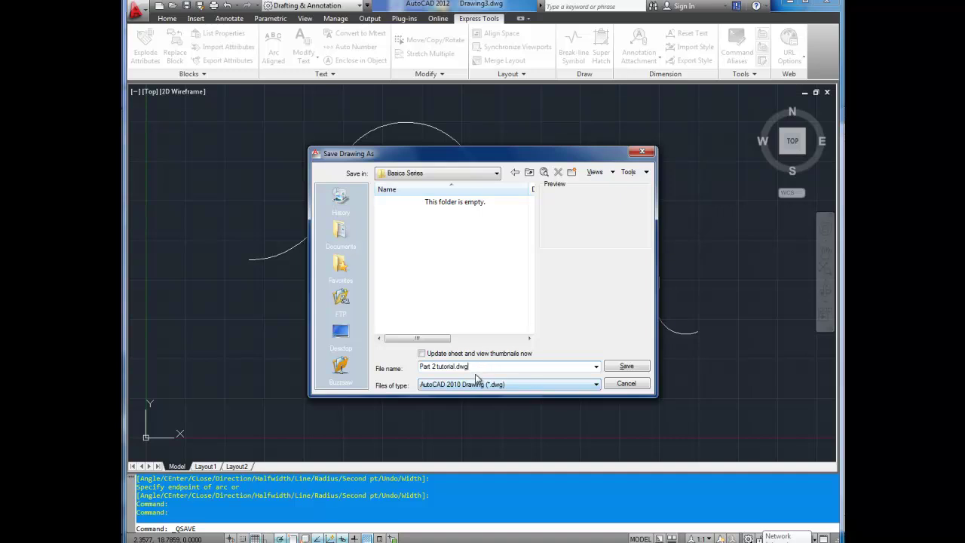
pyautogui.click(624, 366)
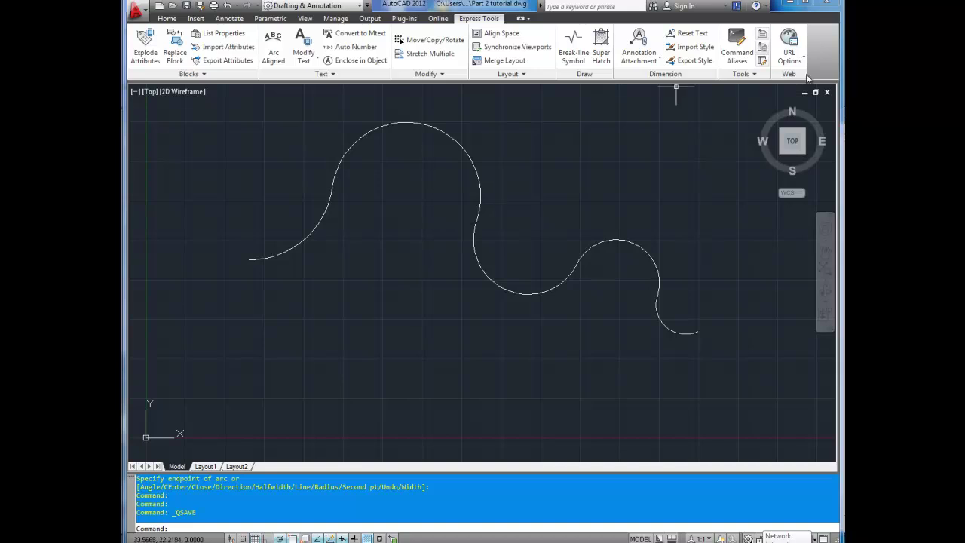
# Close Part 2 tutorial, then close Drawing2 and Drawing1 without saving them.
pyautogui.click(827, 92)
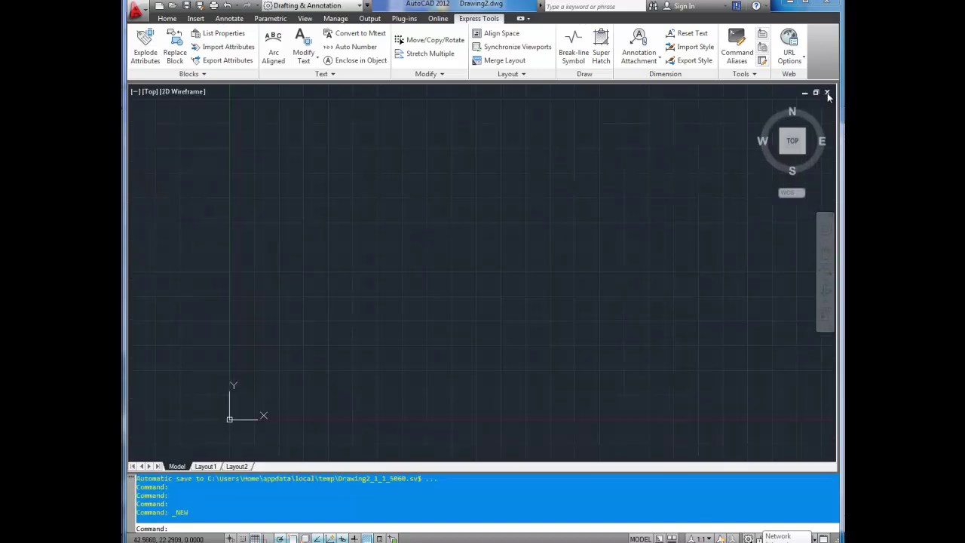
pyautogui.click(827, 92)
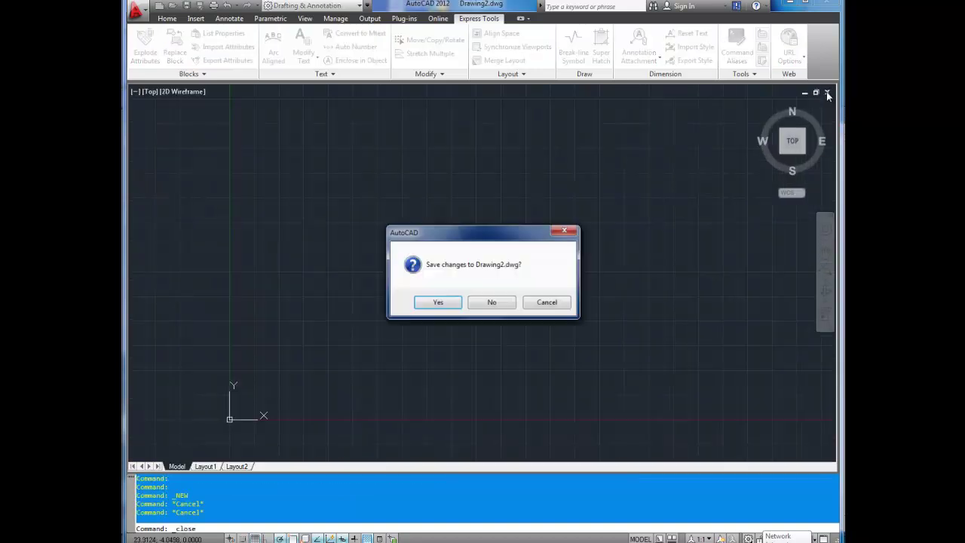
pyautogui.click(493, 302)
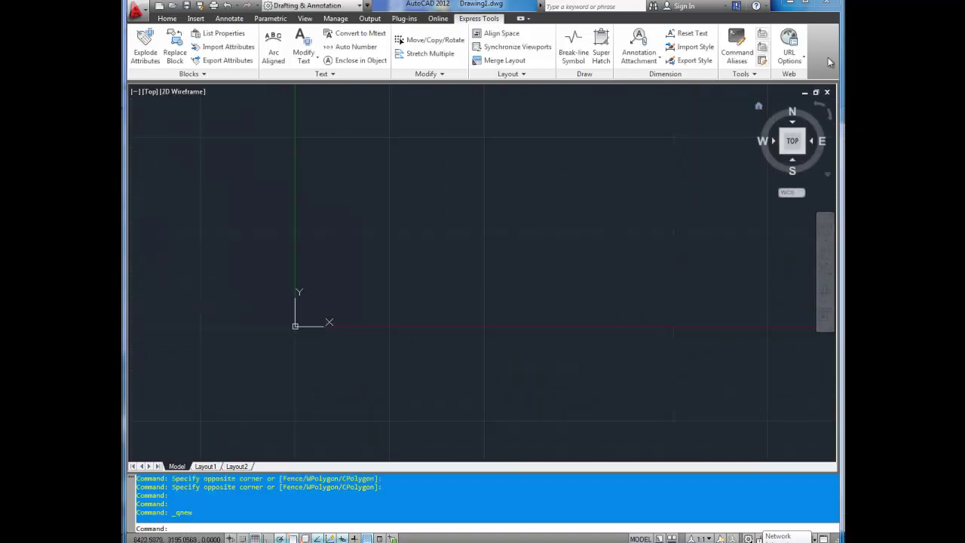
pyautogui.click(826, 92)
pyautogui.click(490, 301)
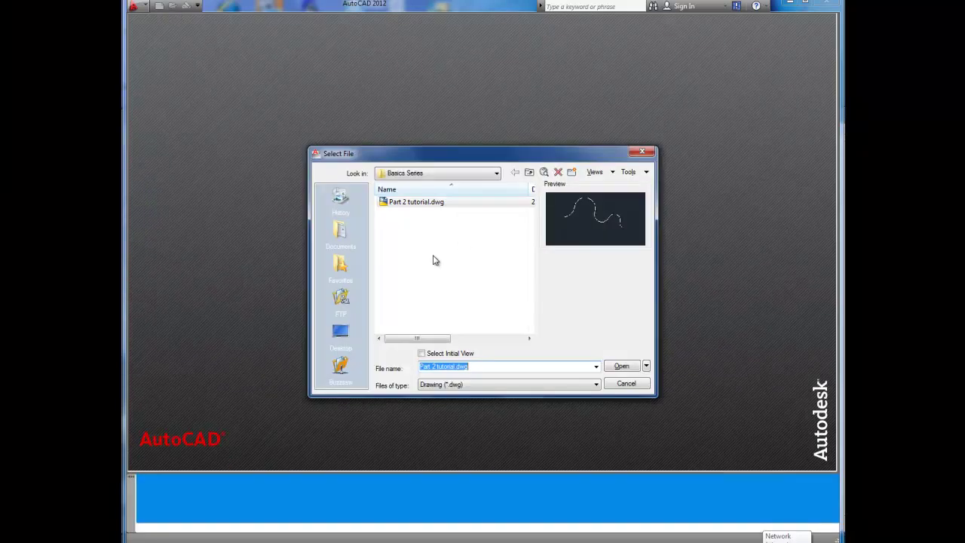
# Browse to My Documents > AutoCAD Tutorials > Basics Series and select Part 2 tutorial.dwg.
pyautogui.click(434, 259)
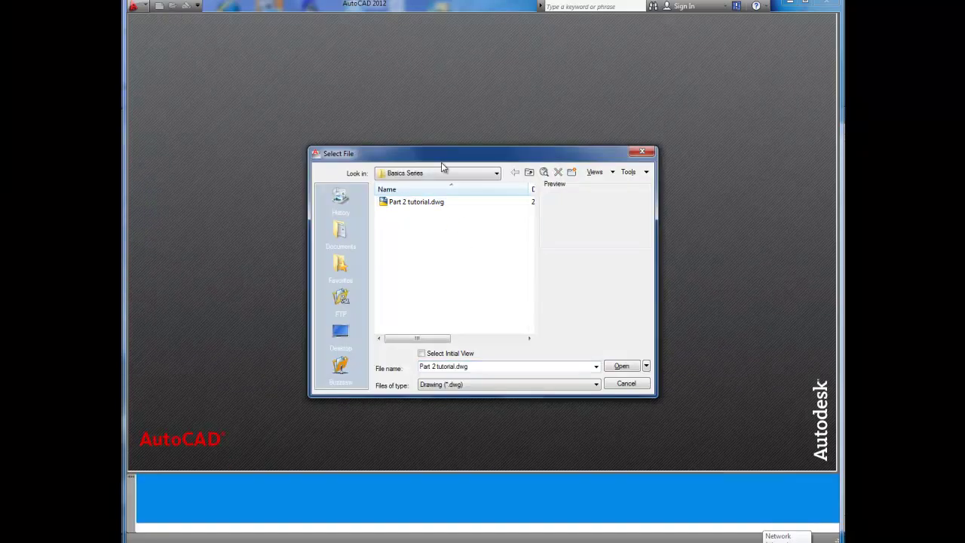
pyautogui.click(448, 173)
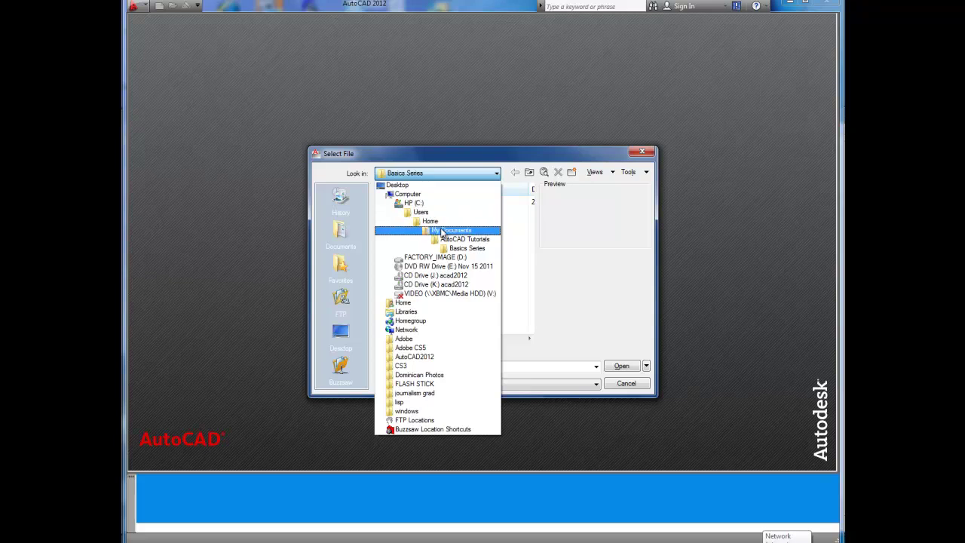
pyautogui.click(447, 230)
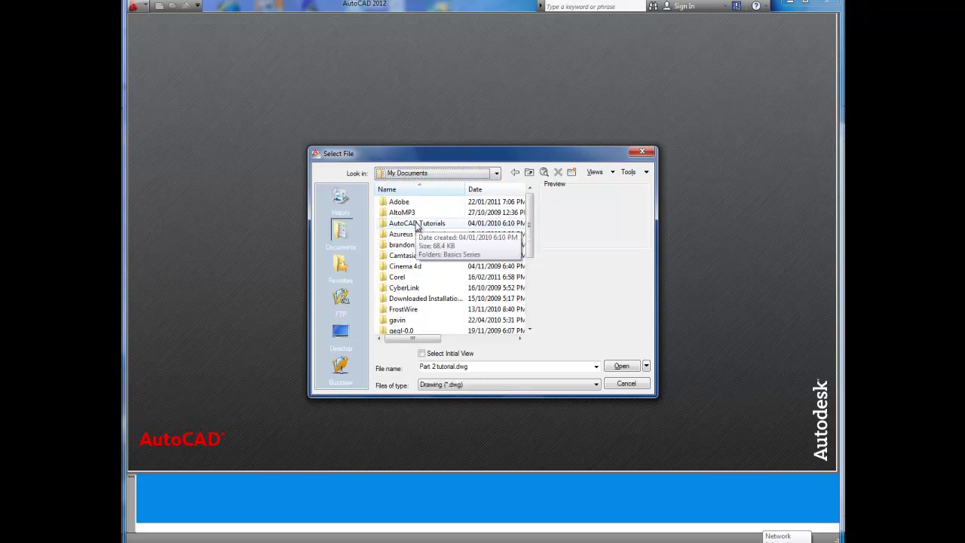
pyautogui.doubleClick(417, 224)
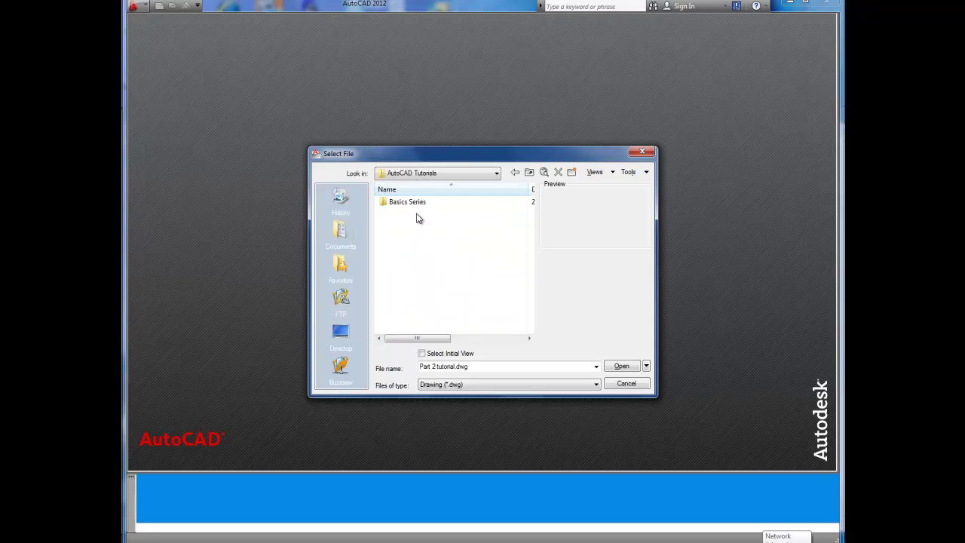
pyautogui.doubleClick(405, 201)
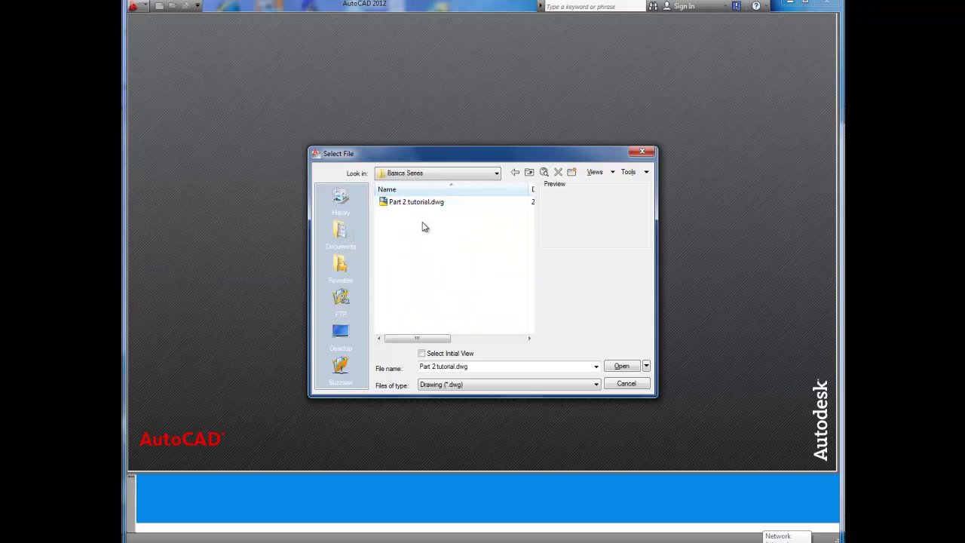
pyautogui.click(409, 207)
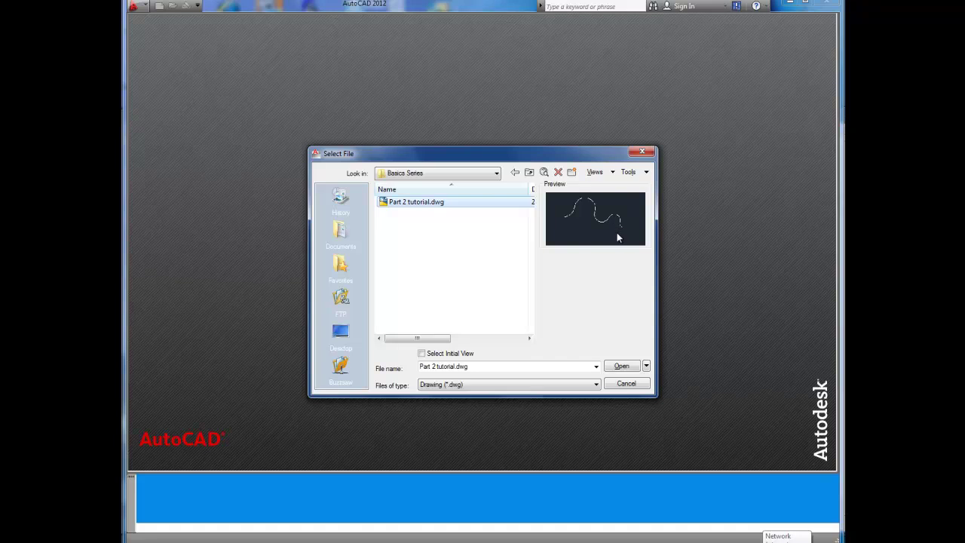
# Turn off Select Initial View and open Part 2 tutorial.dwg.
pyautogui.click(422, 354)
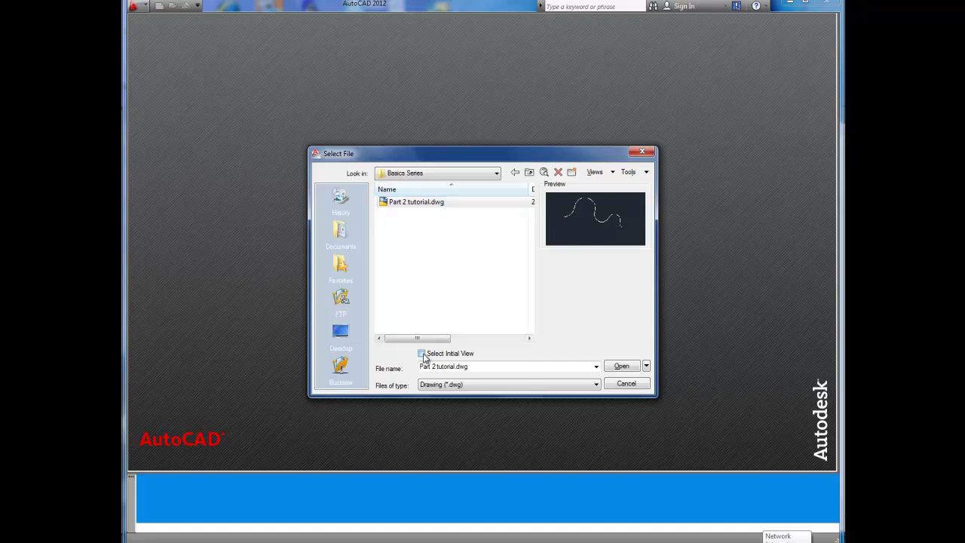
pyautogui.click(422, 354)
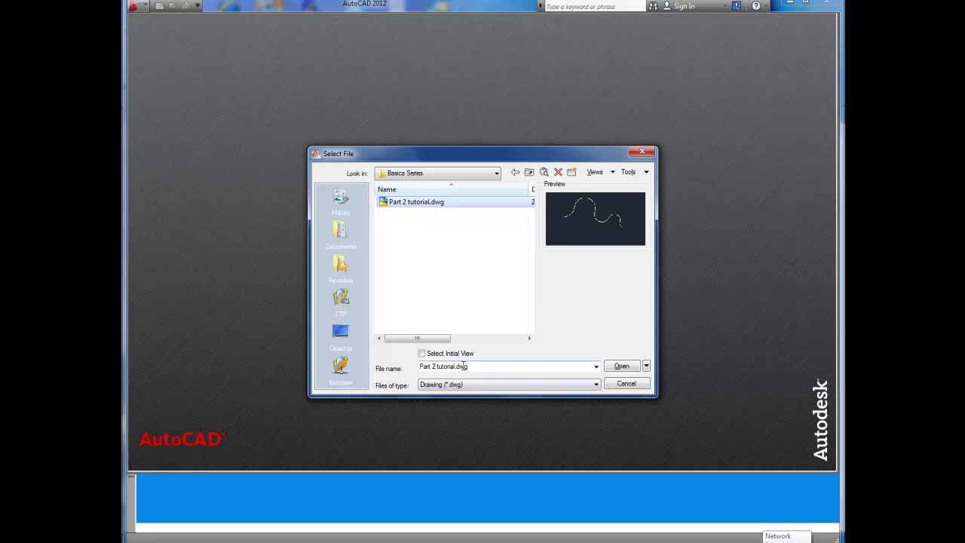
pyautogui.click(625, 366)
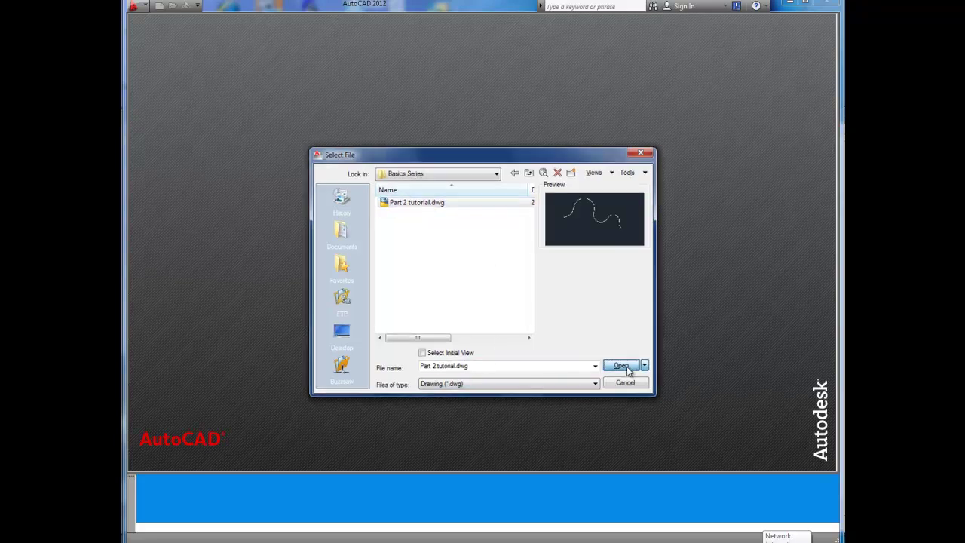